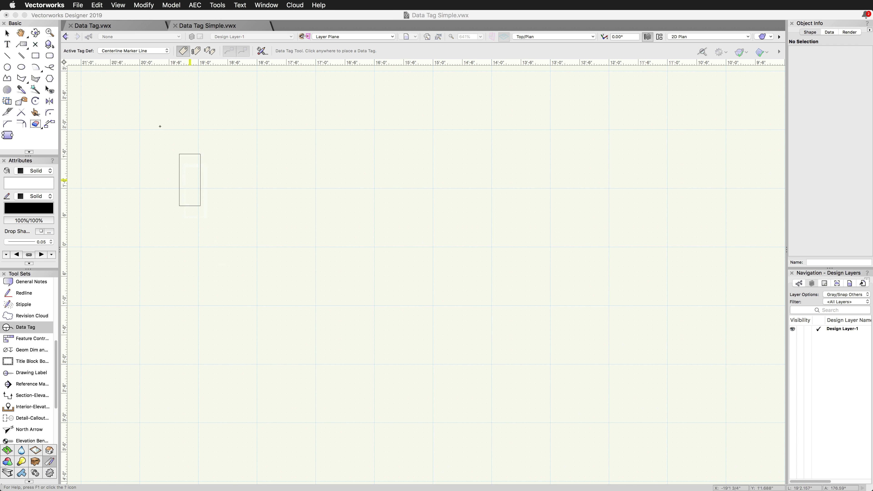
- Place six Number Stamp Rd Rect data tags in a horizontal row, using the style from the Vectorworks Libraries Number Stamp file
click(126, 51)
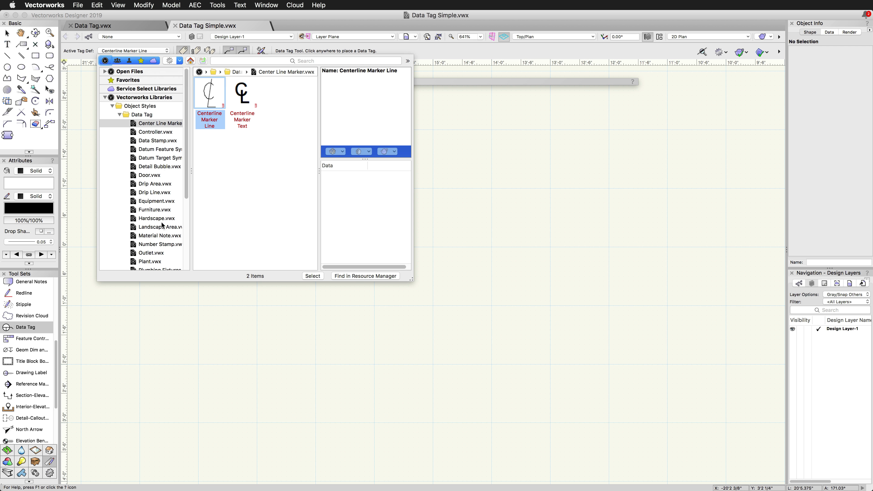
click(164, 244)
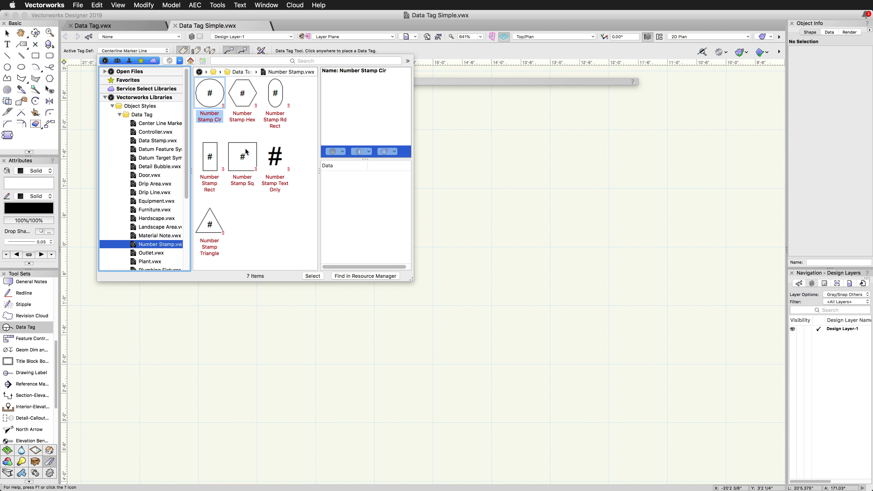
double_click(275, 98)
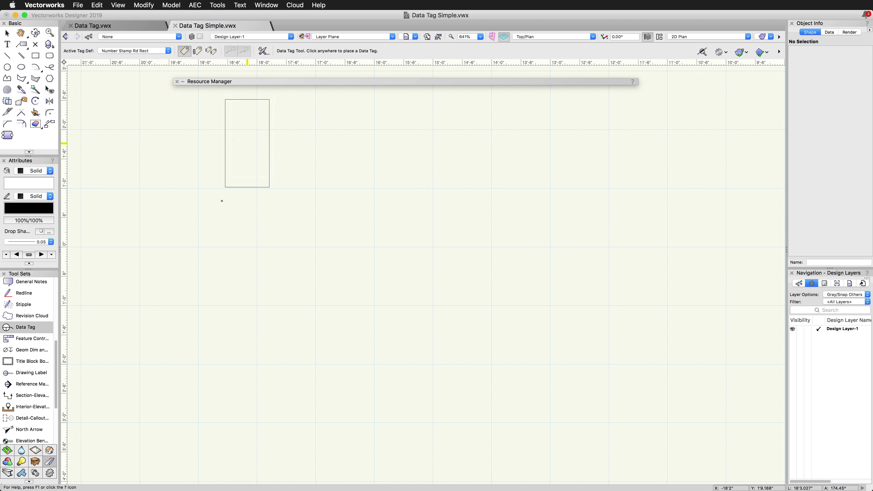
click(198, 285)
click(281, 283)
click(384, 286)
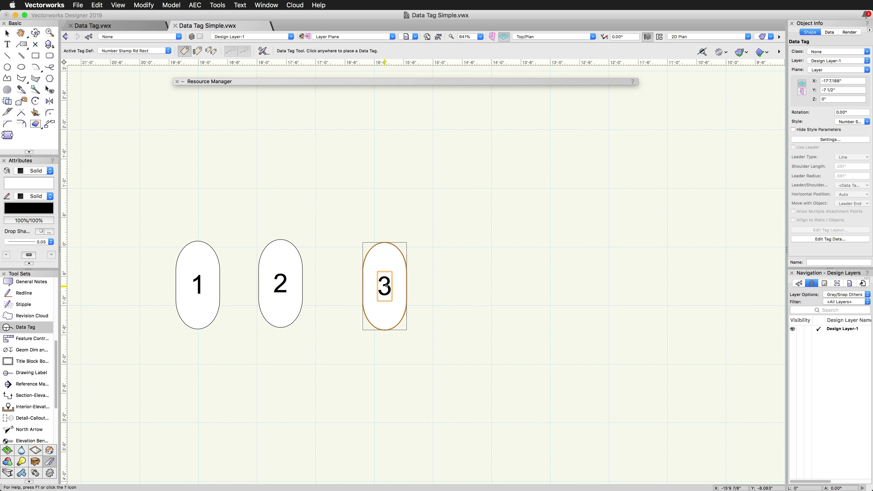
click(461, 285)
click(533, 285)
click(612, 285)
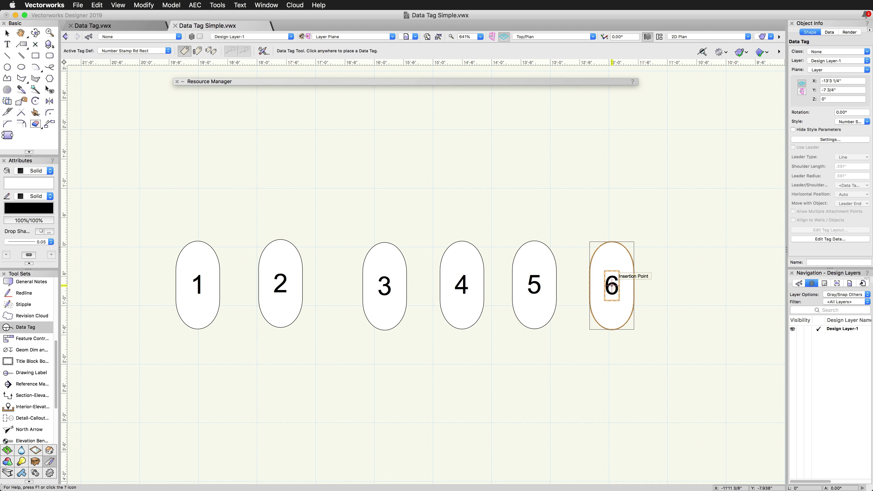
- Open the last placed tag's data and examine its managed number sequence and the sequence settings
click(820, 240)
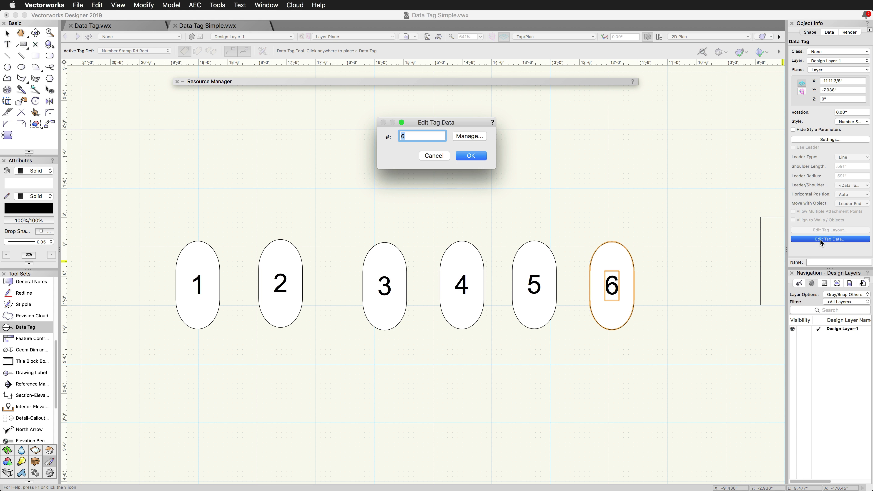
click(466, 138)
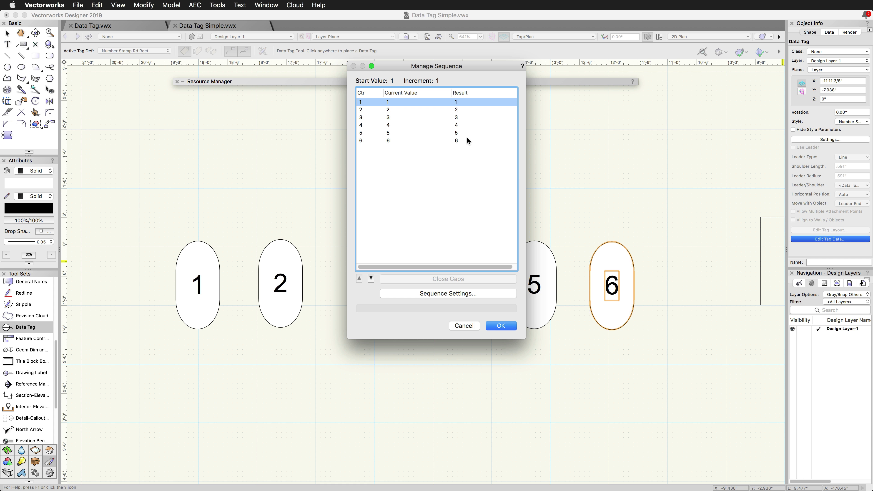
click(464, 293)
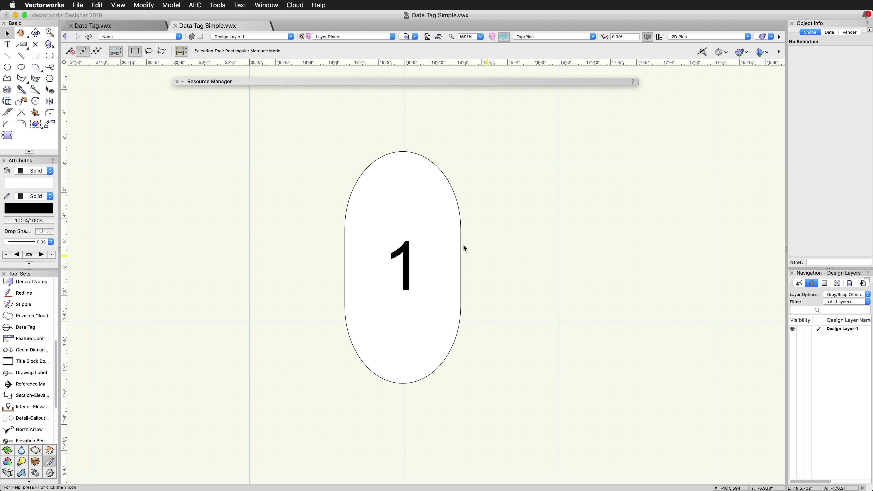
- Open the tag layout of the number 1 tag's plug-in style and delete the rounded rectangle around the # text
click(376, 203)
right_click(376, 200)
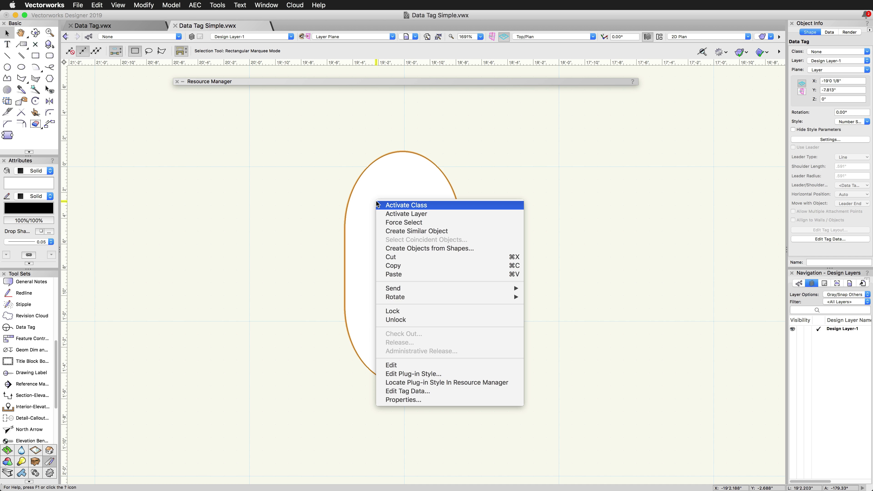
click(413, 374)
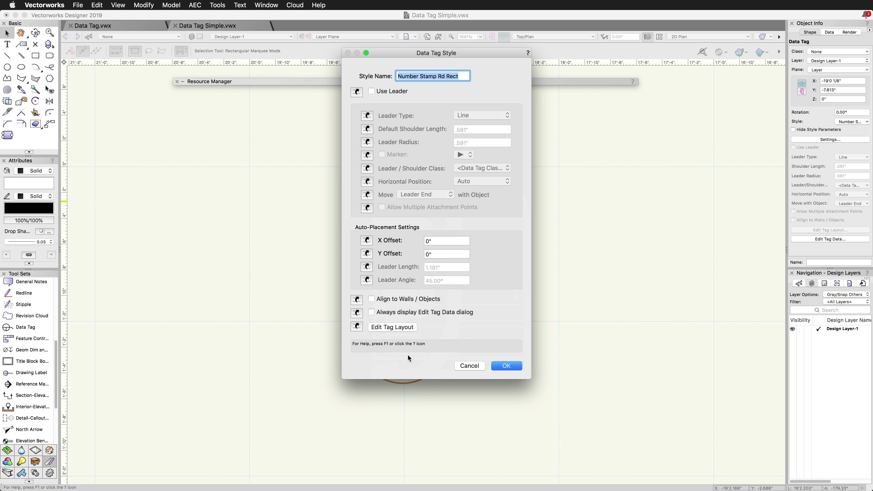
click(394, 327)
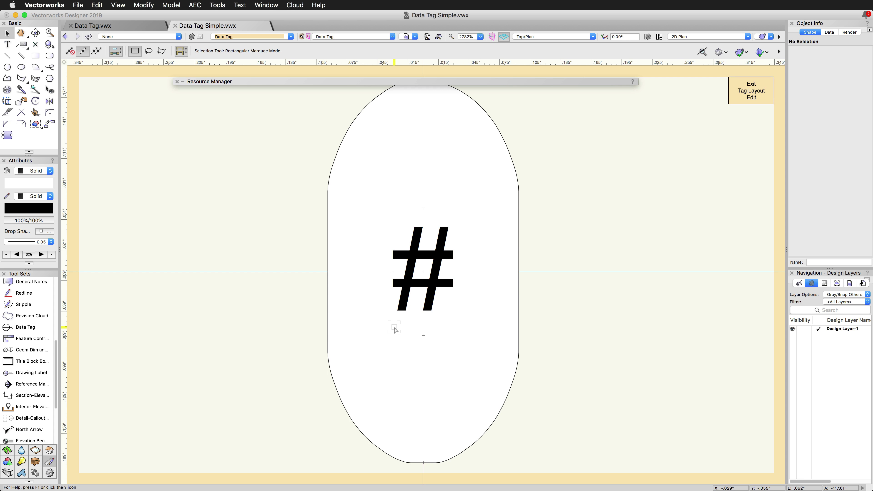
click(462, 338)
scroll(462, 339, down, 1)
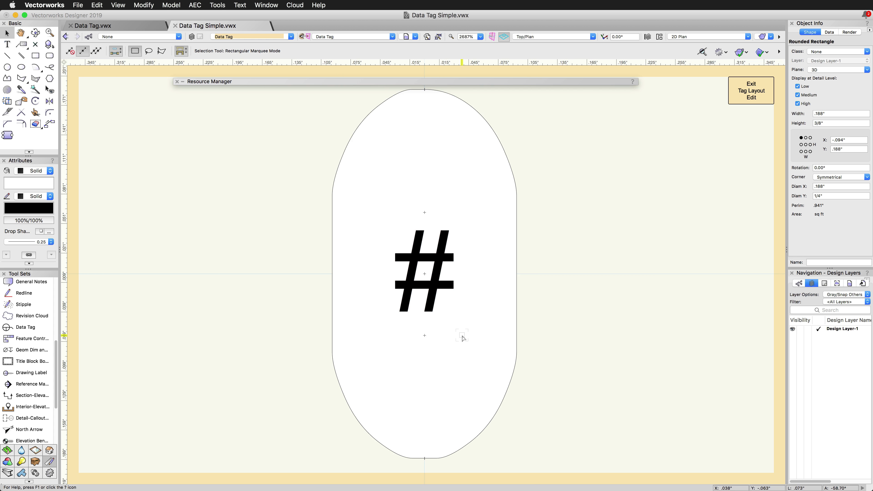
key(Delete)
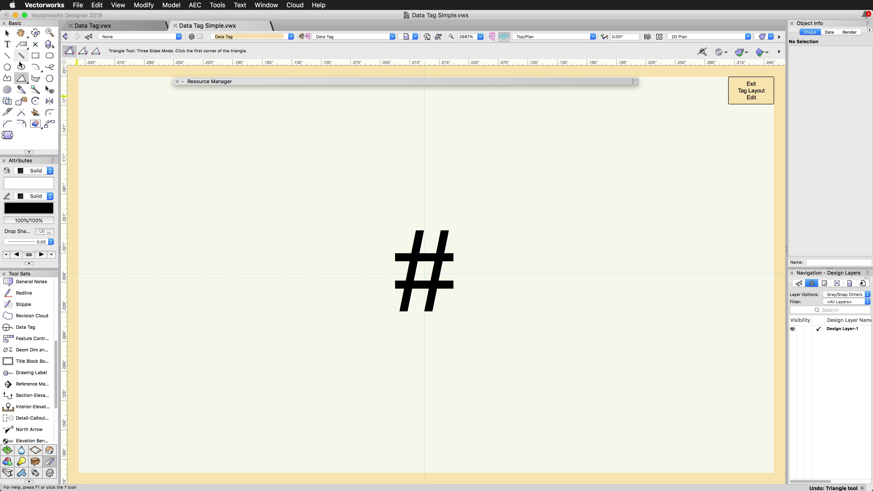
- Draw a circle about .134" in diameter centred on the # text and exit the tag layout
click(7, 67)
click(425, 274)
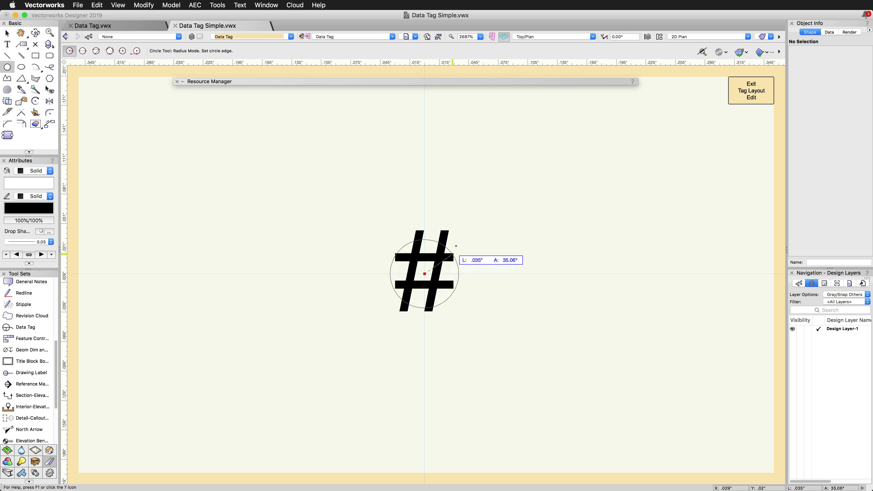
click(470, 226)
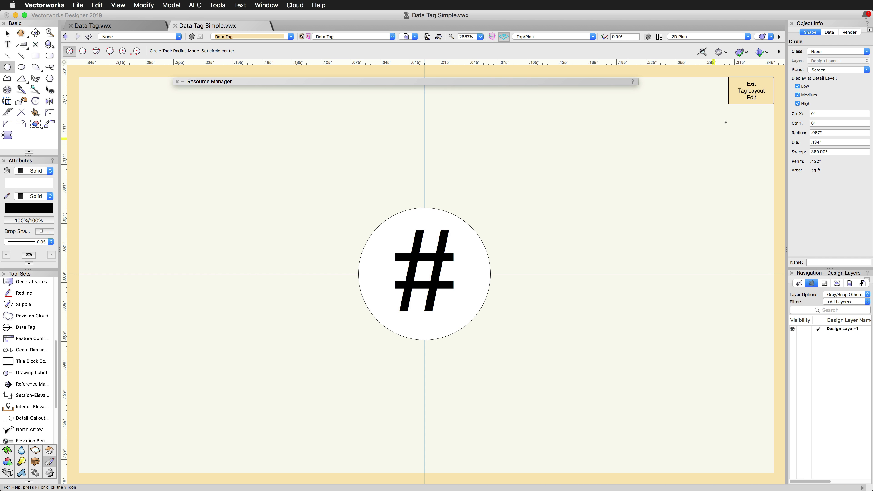
click(751, 90)
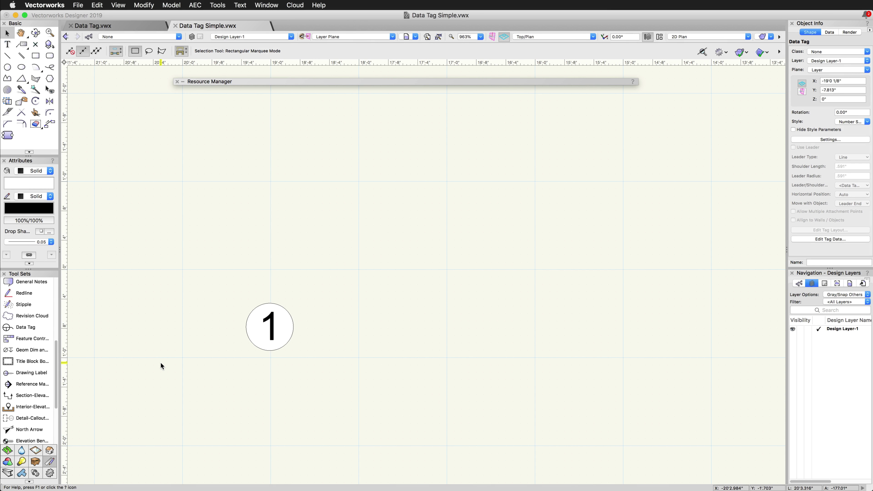
- Place a Date Time Filename data tag in the empty area beside the circular number 1 tag
click(33, 327)
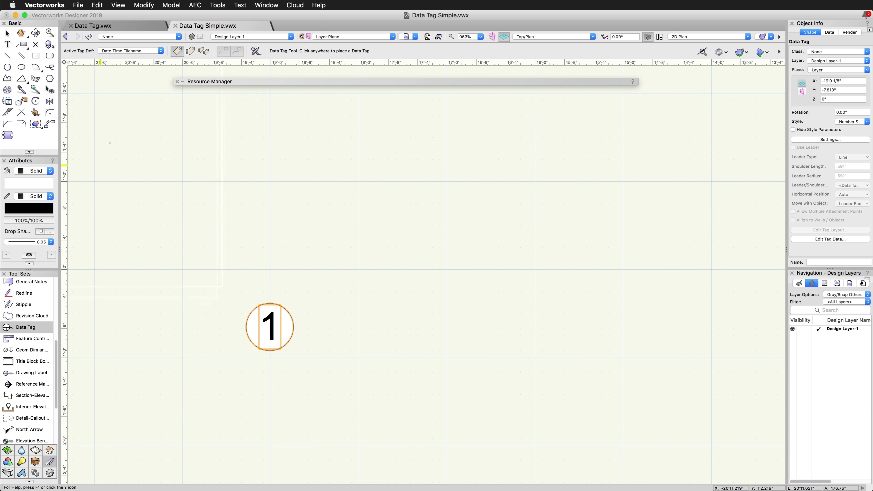
click(131, 51)
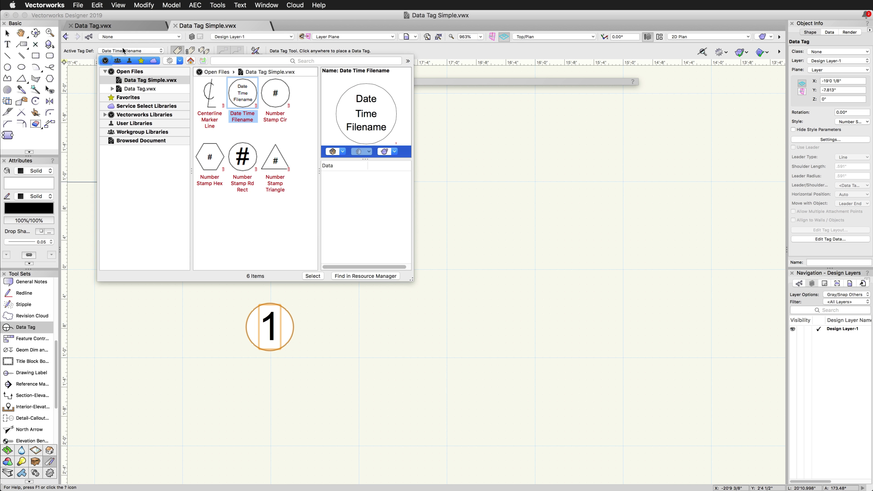
double_click(251, 105)
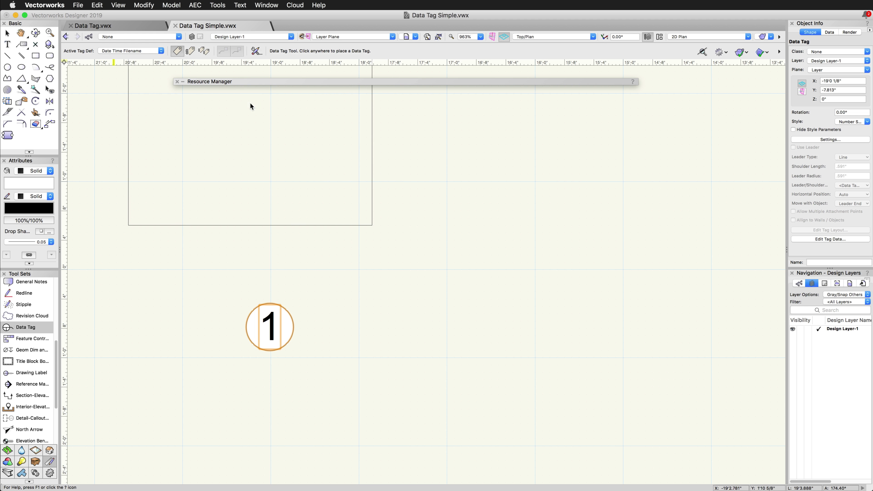
click(469, 320)
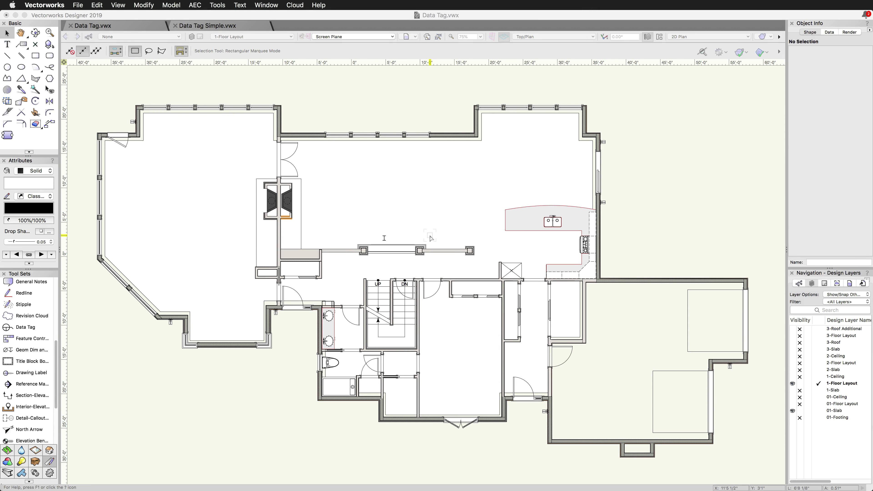
- Attach Window Hex data tags to the first three windows in the upper-left room's top wall on the floor plan
click(27, 328)
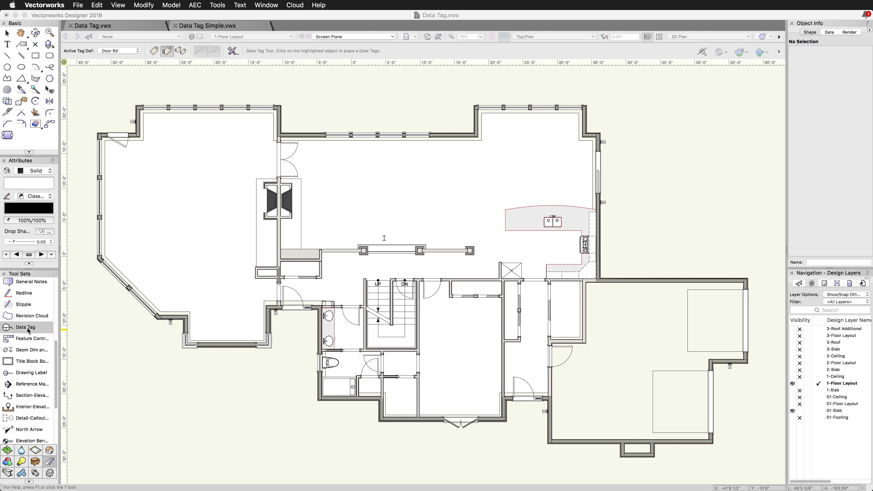
click(122, 52)
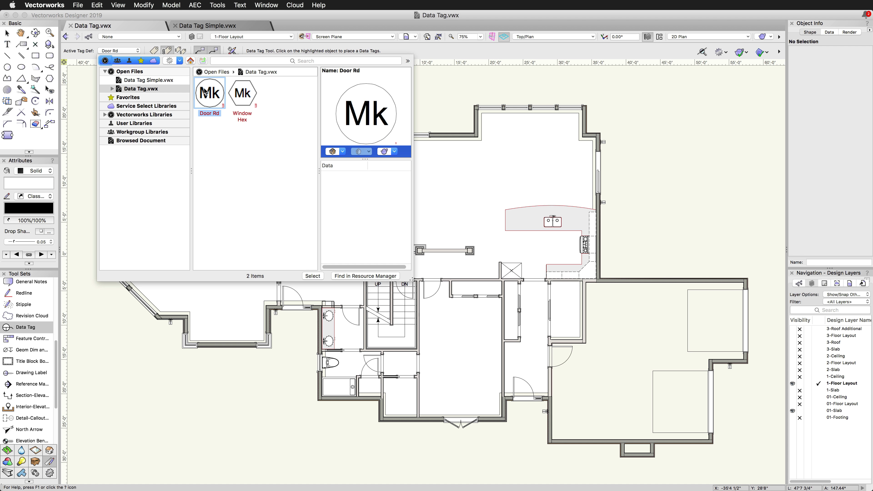
click(242, 93)
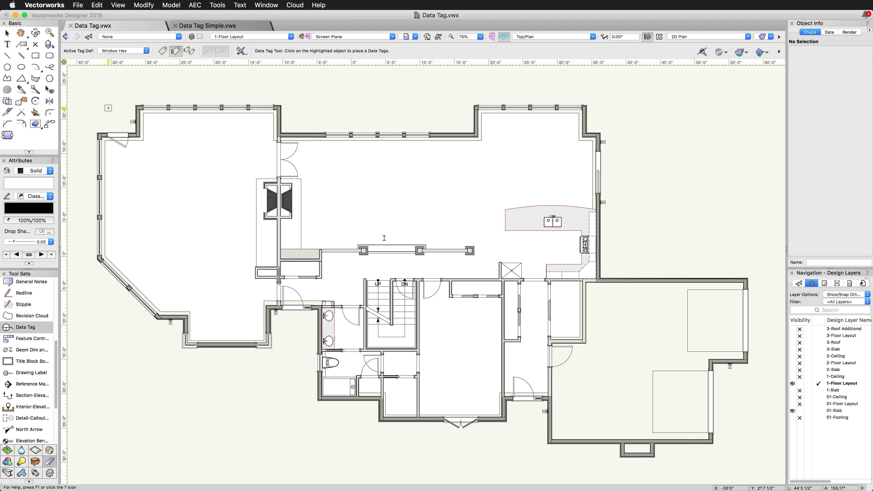
scroll(105, 109, up, 5)
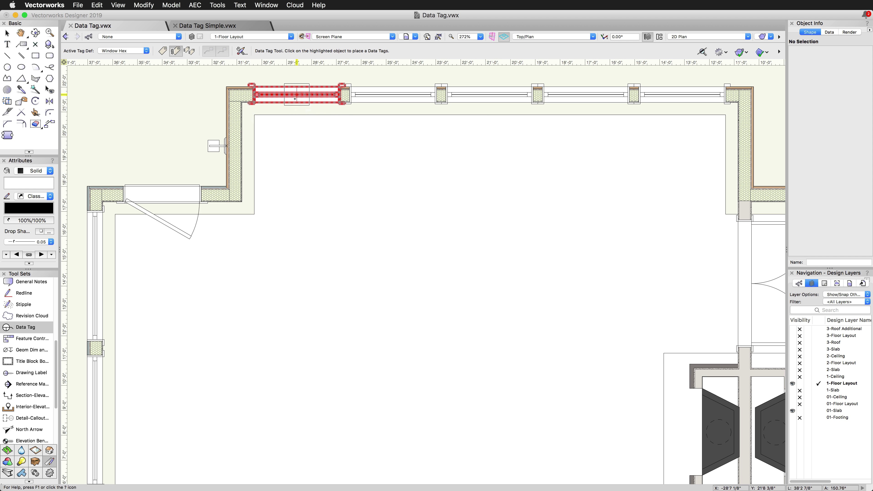
click(295, 99)
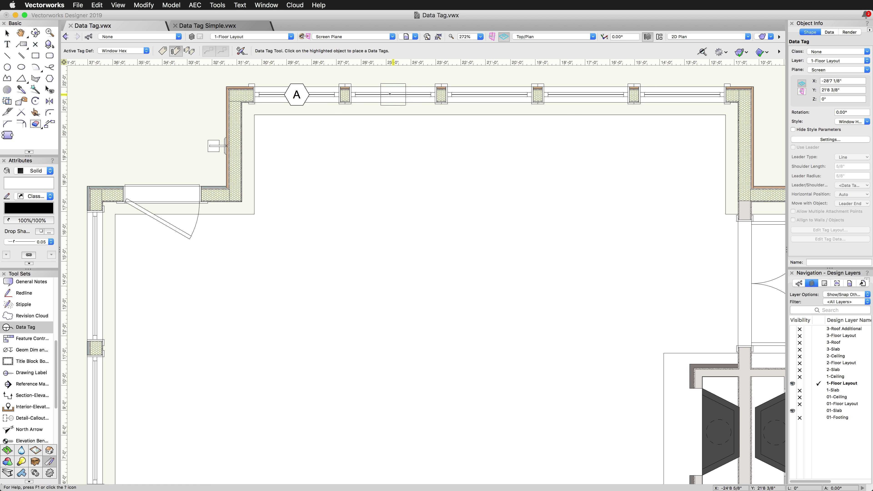
click(390, 93)
click(489, 95)
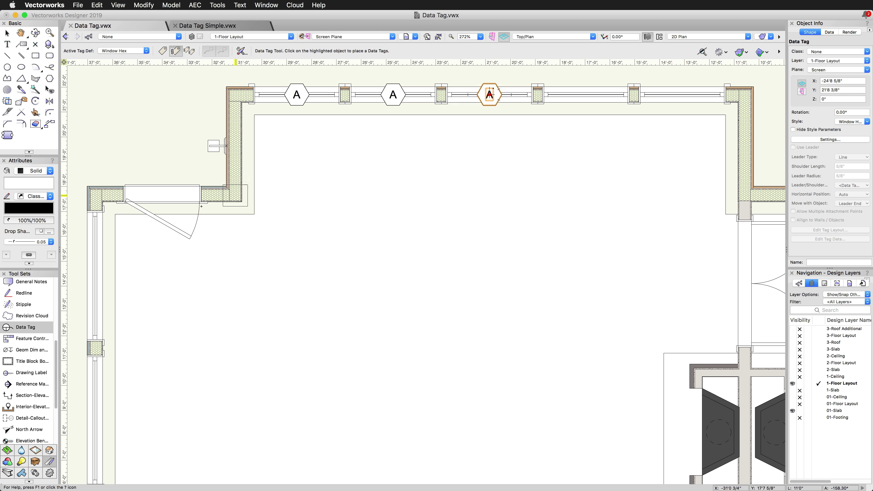
- Attach Window Hex data tags to the two windows along the room's outer left wall
click(95, 276)
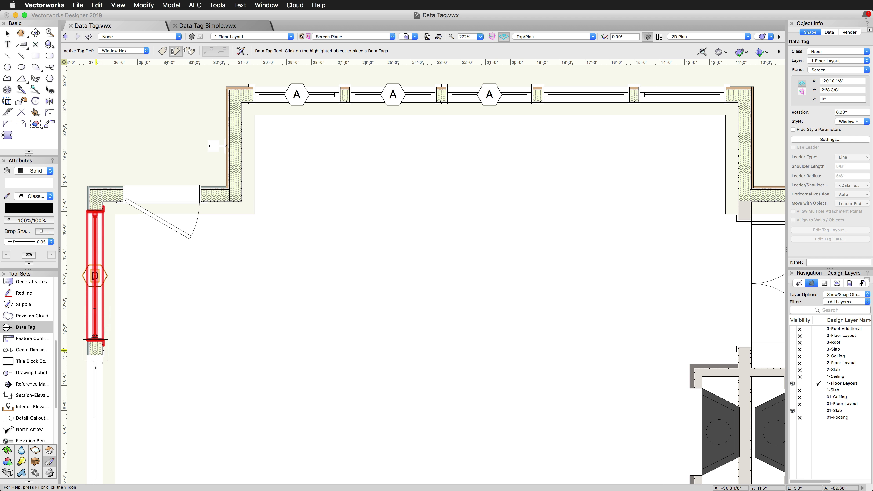
click(95, 431)
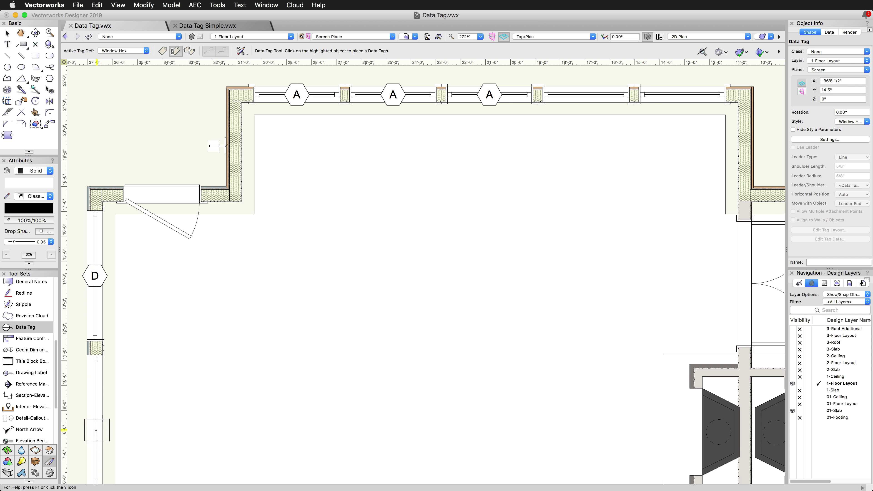
click(96, 430)
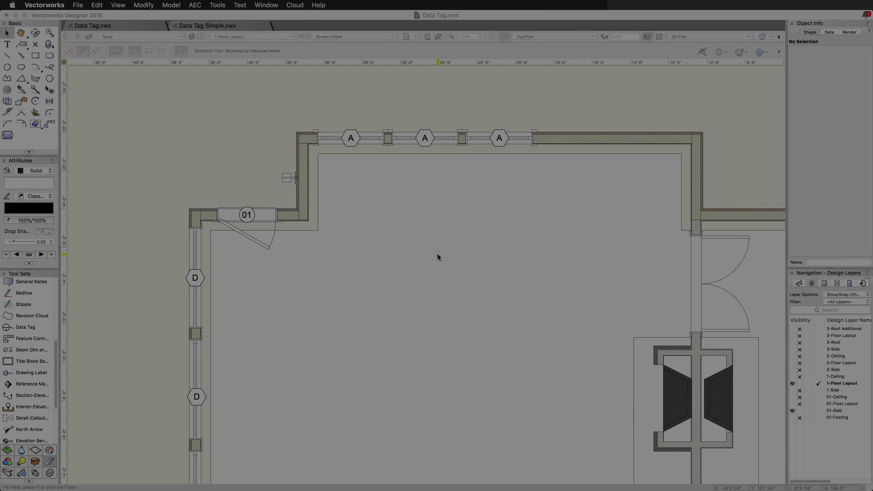
- Move the rightmost A-tagged window further right along the top wall and delete it
click(431, 91)
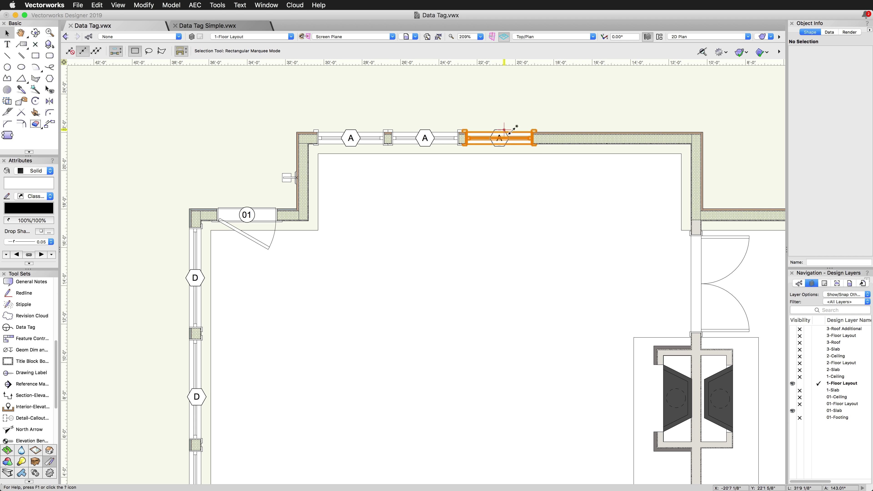
drag(504, 130, 628, 138)
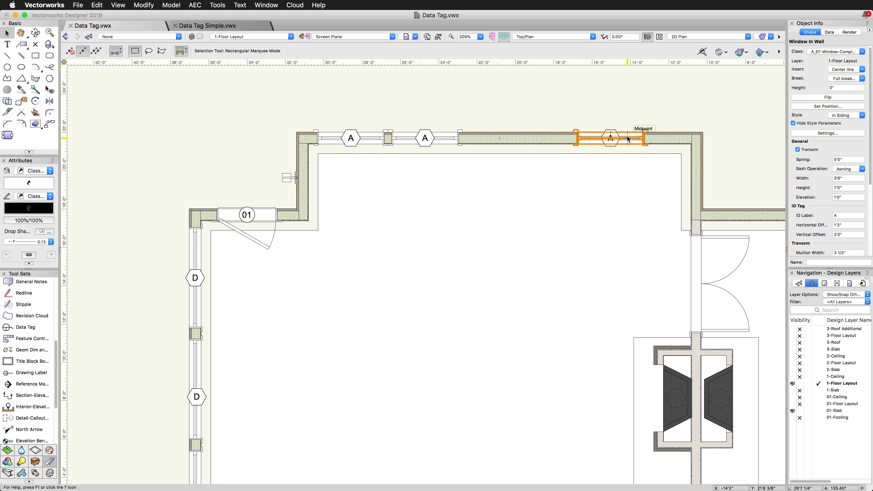
key(Delete)
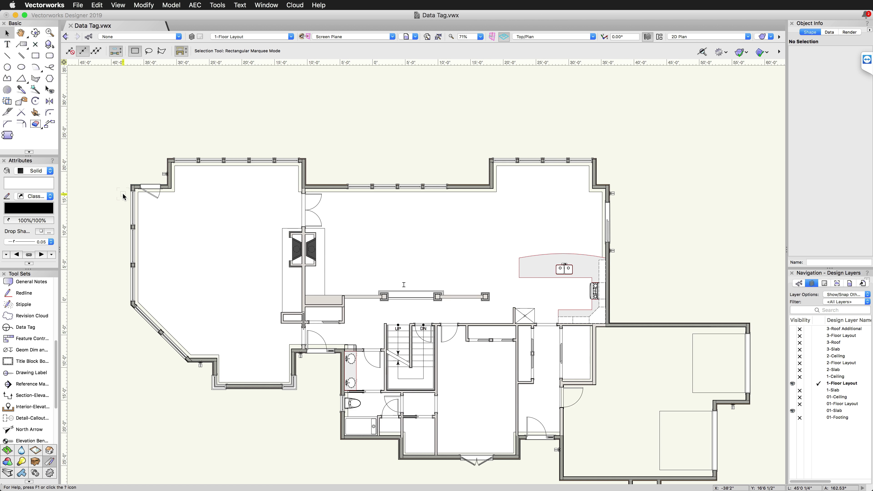
- Attach a Window Hex data tag to the leftmost window in the untagged floor plan's top wall
scroll(125, 194, up, 3)
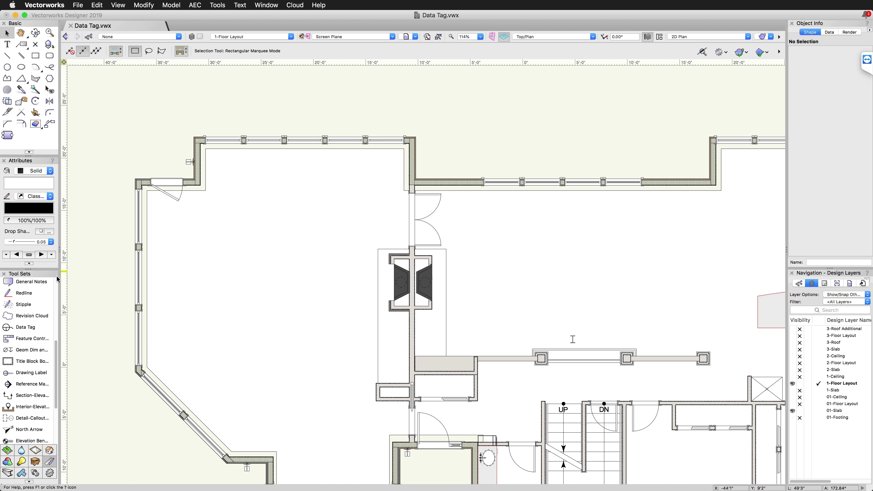
click(28, 326)
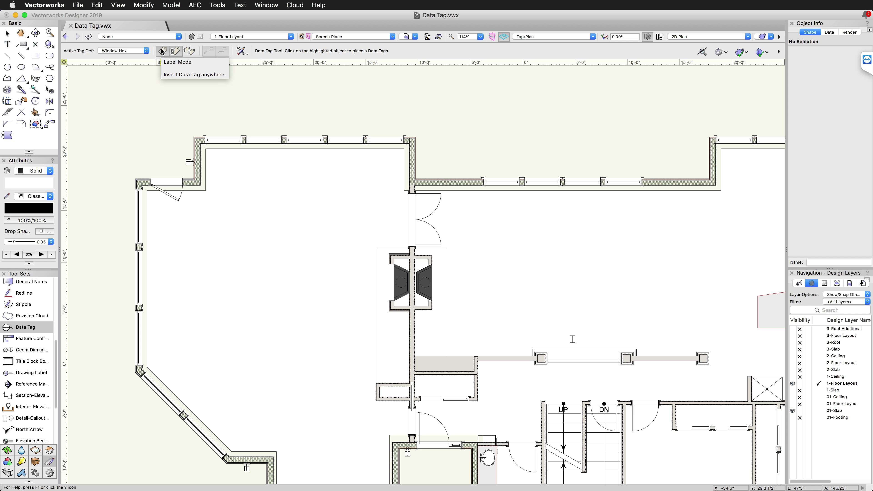
click(223, 140)
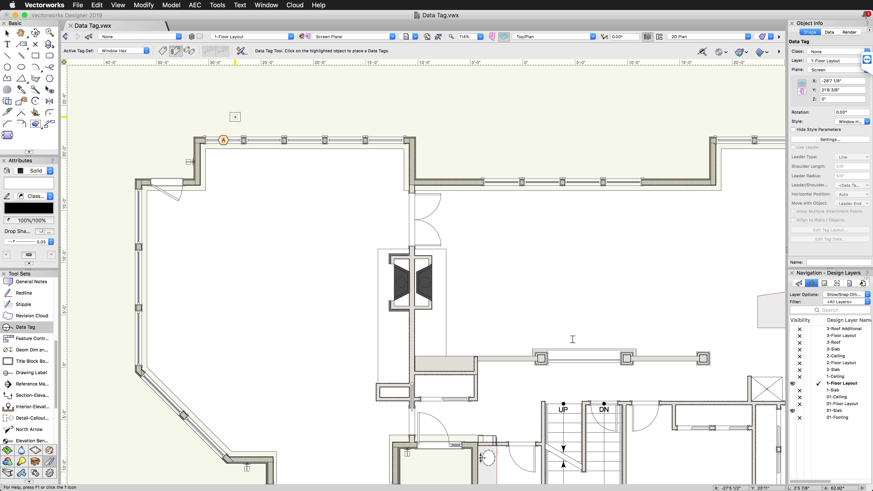
- Undo the last window tag and place Window Hex data tags on all highlighted windows of the floor plan at once
key(super+z)
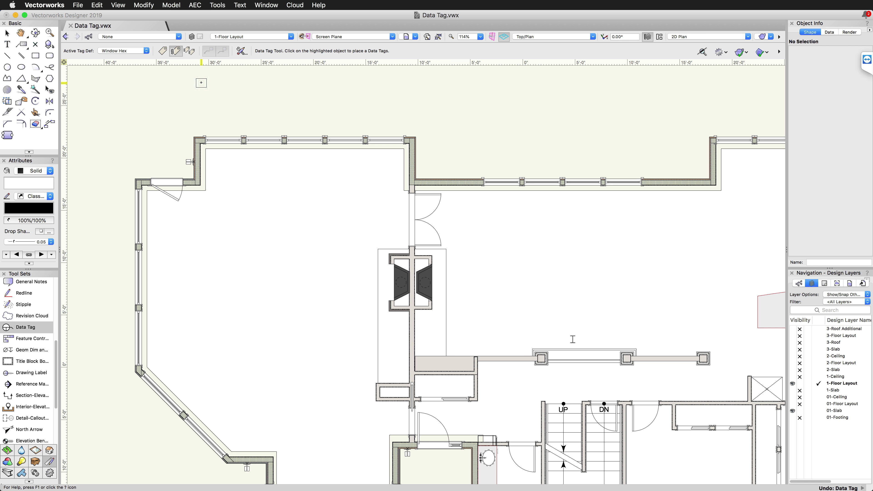
click(190, 52)
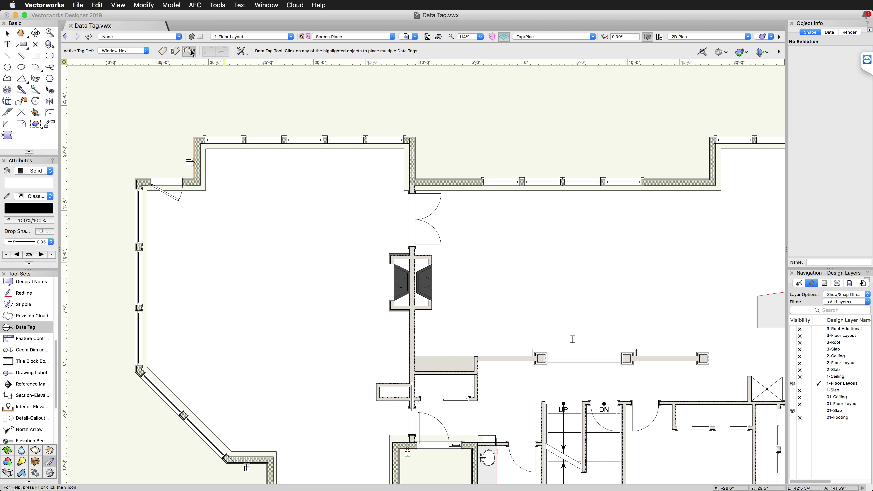
click(223, 140)
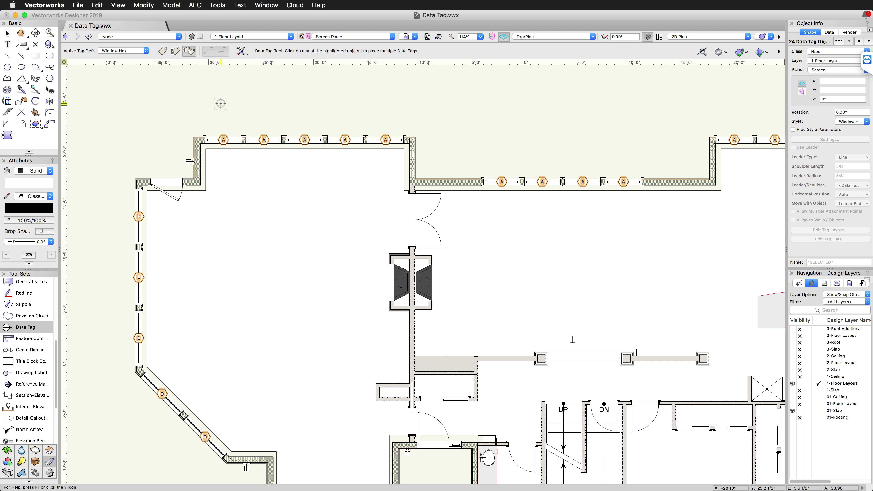
scroll(122, 83, down, 2)
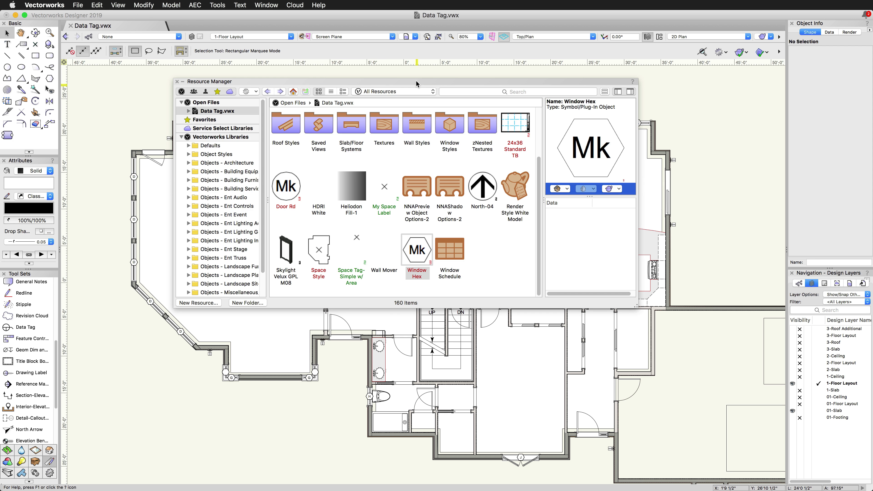
- Open the Window Hex tag style for editing and examine its leader options and auto-placement offsets
right_click(413, 253)
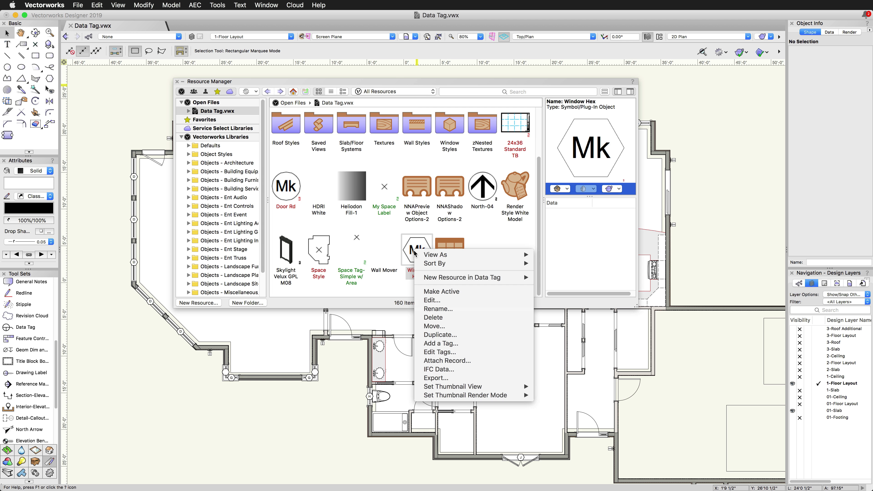
click(434, 300)
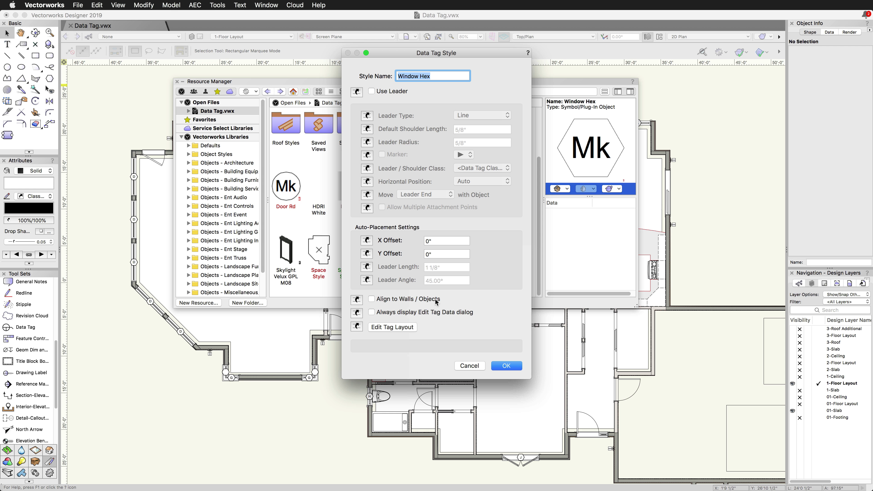
click(396, 93)
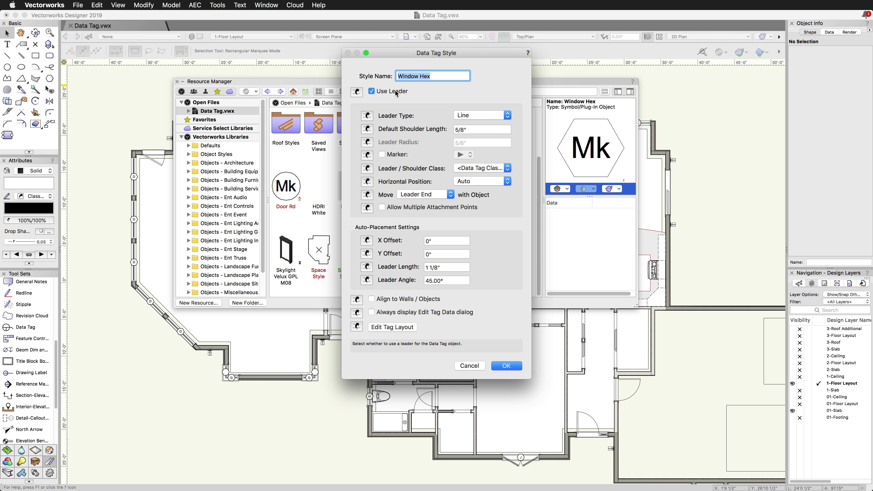
click(396, 92)
click(454, 254)
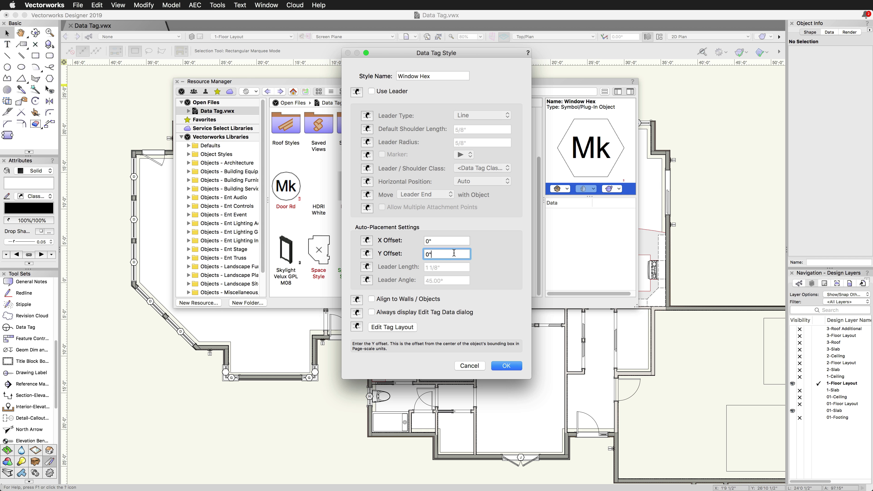
- Open the Window Hex tag layout and bring up the tag field definition of its Mk text
click(392, 327)
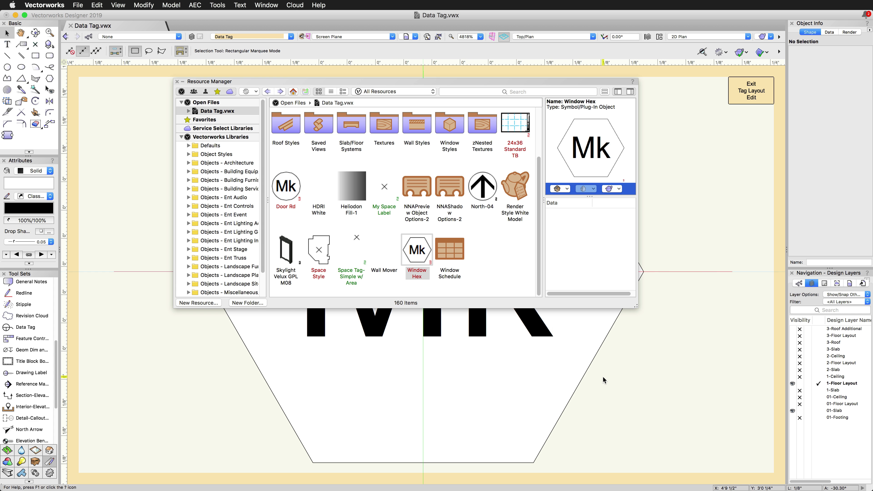
key(super+r)
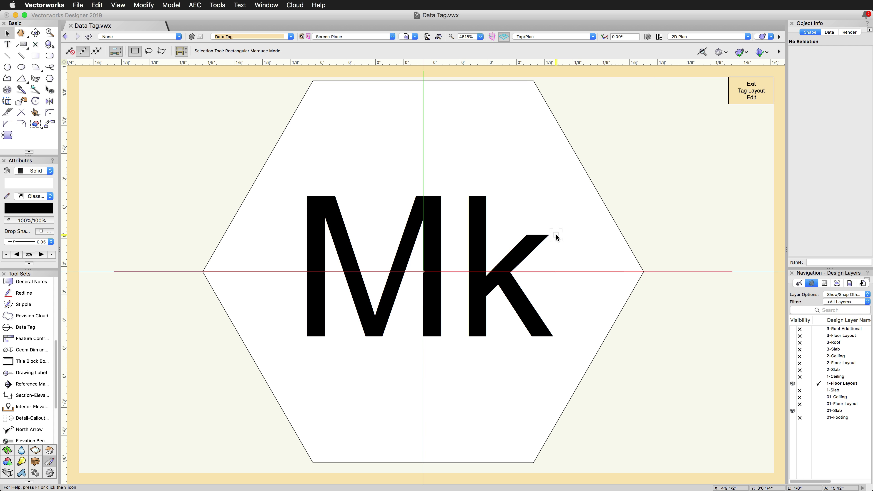
click(482, 258)
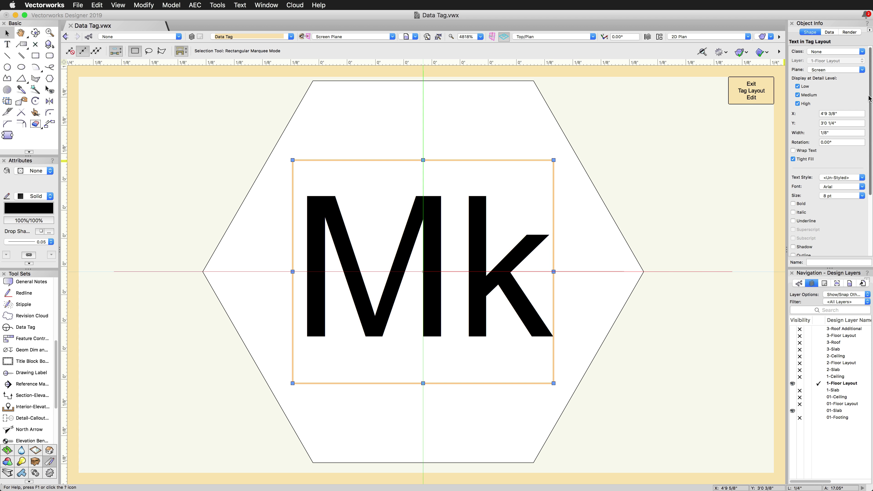
drag(870, 100, 868, 170)
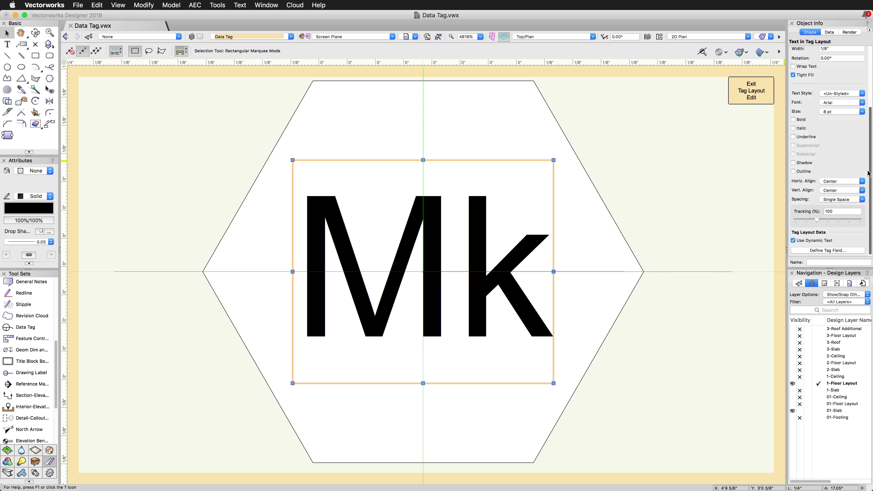
click(828, 251)
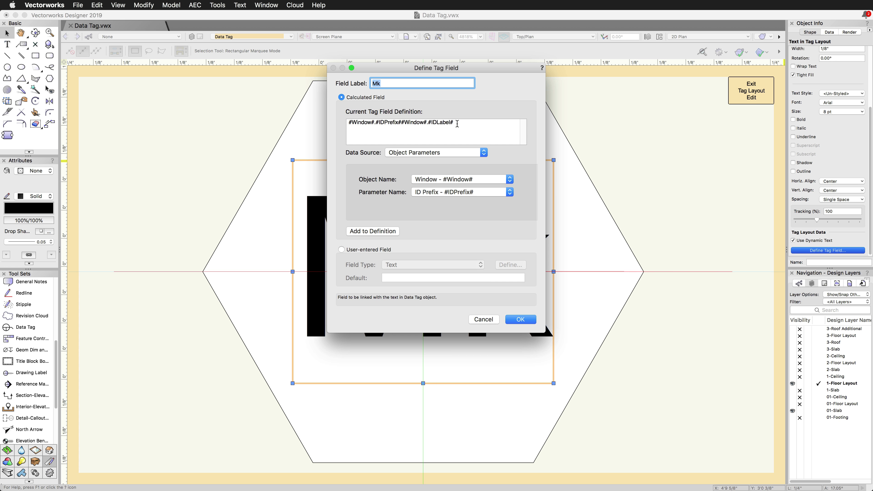
- Switch the Mk field's data source to General Function and examine the functions available for the tag definition
drag(457, 123, 362, 118)
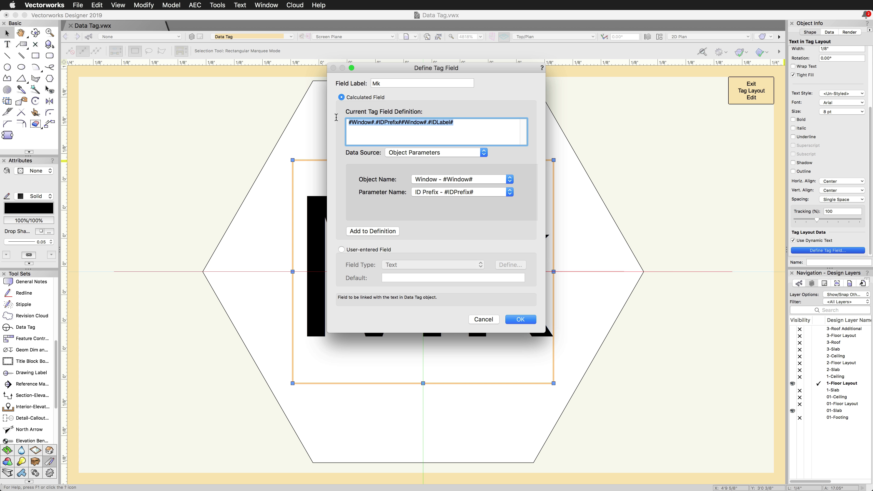
click(466, 123)
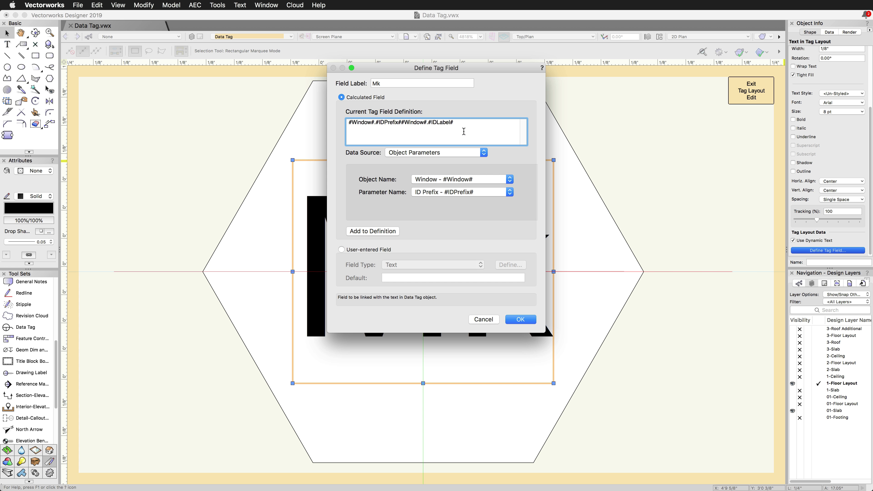
click(455, 154)
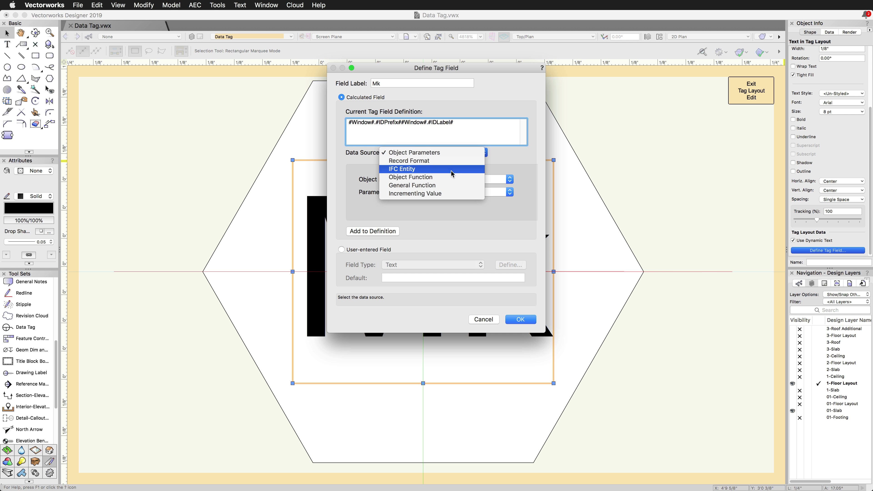
click(454, 186)
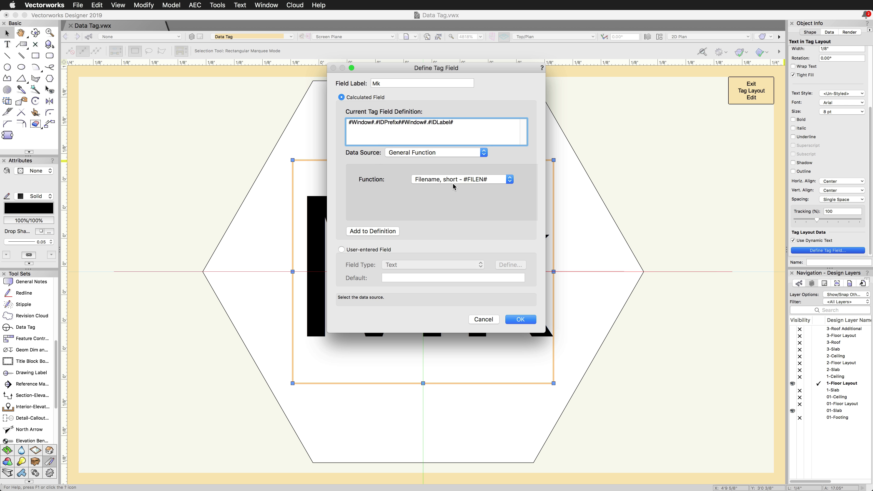
click(483, 153)
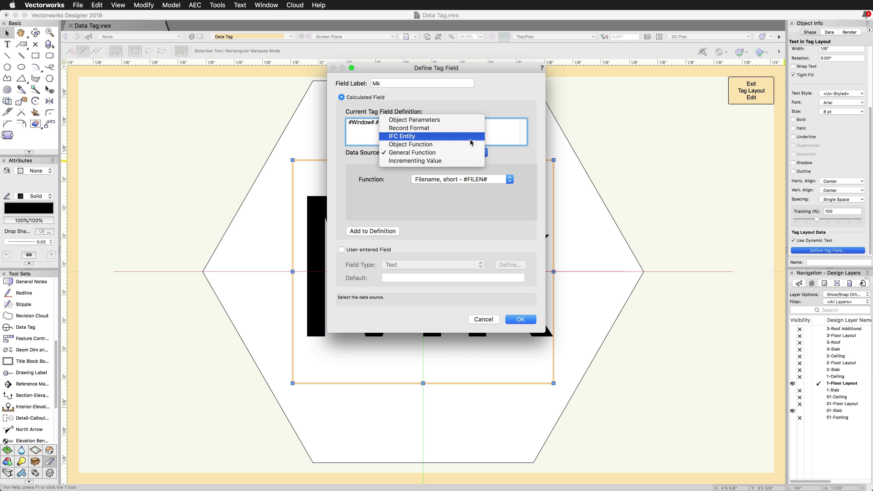
click(468, 153)
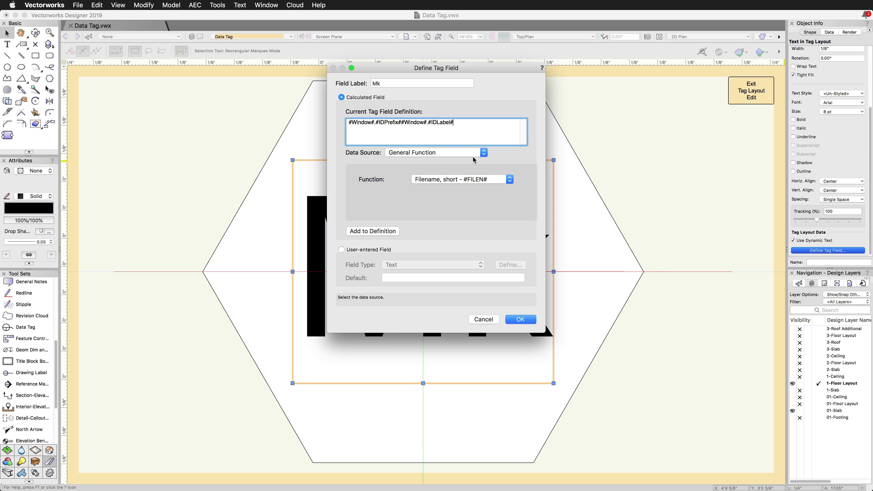
click(481, 180)
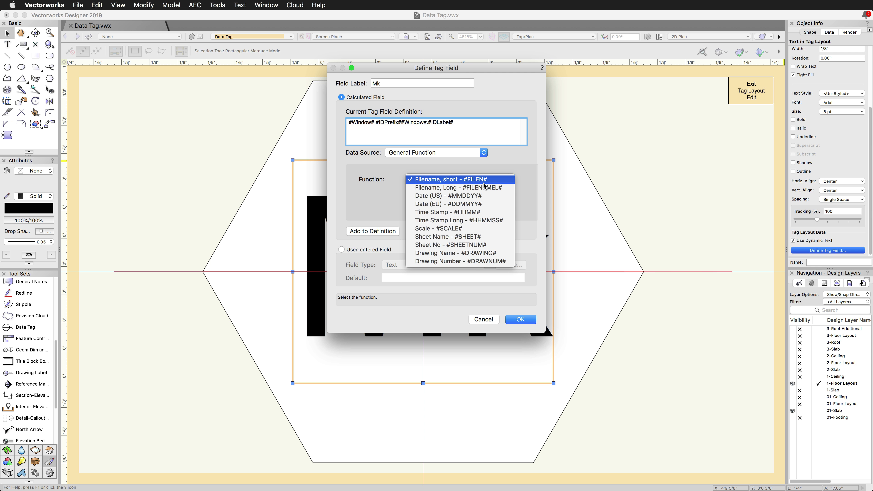
click(521, 180)
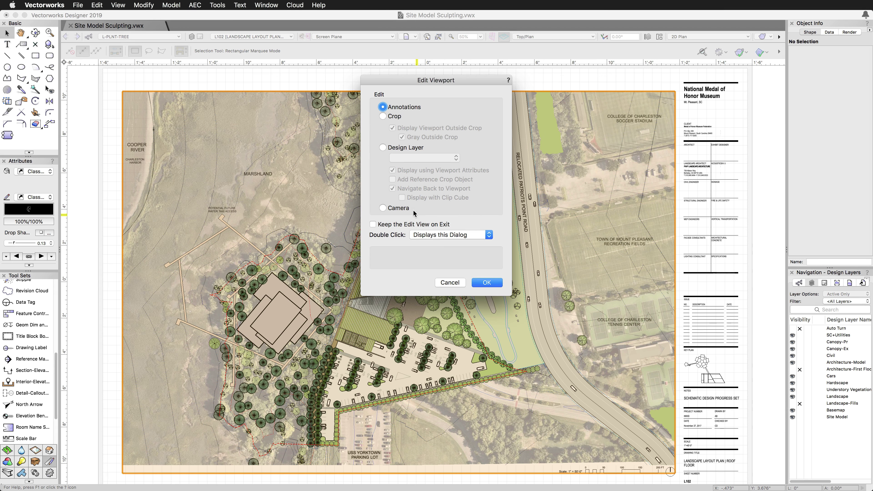
- Enter the site plan viewport's annotations and attach a Plant Qty-ID Cir data tag to the tree row along the northern parking lot's west edge
click(487, 282)
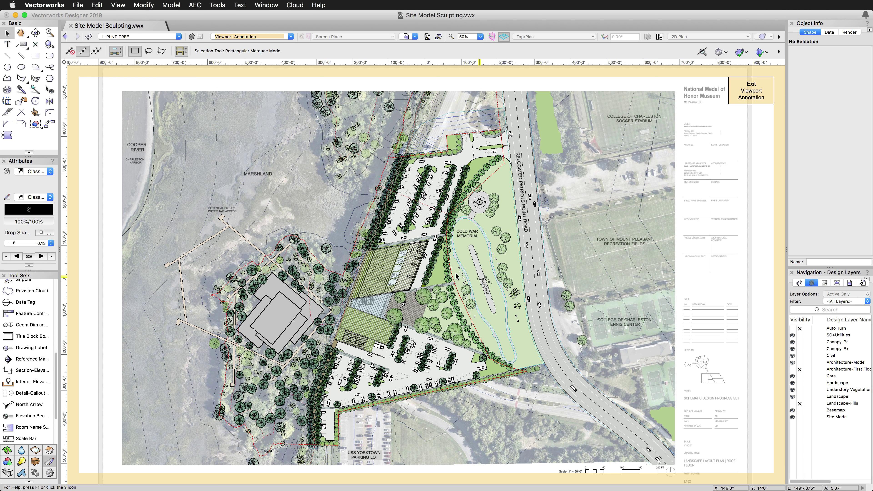
click(28, 302)
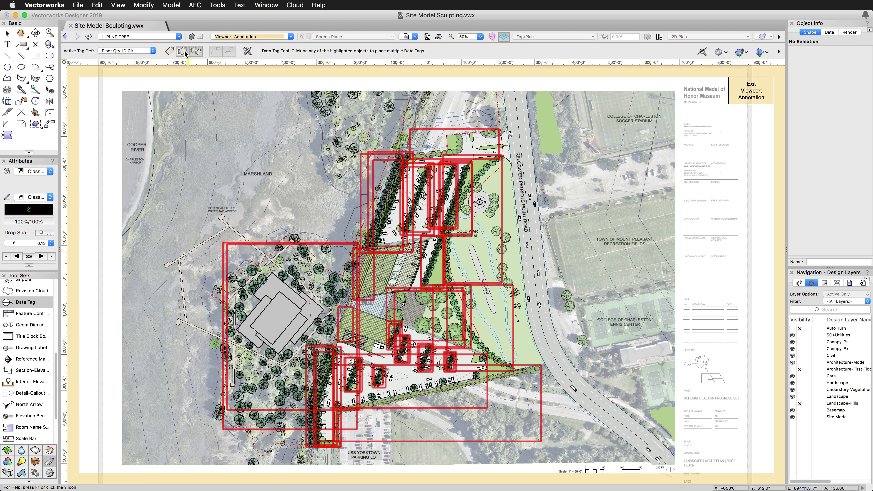
click(406, 155)
click(442, 129)
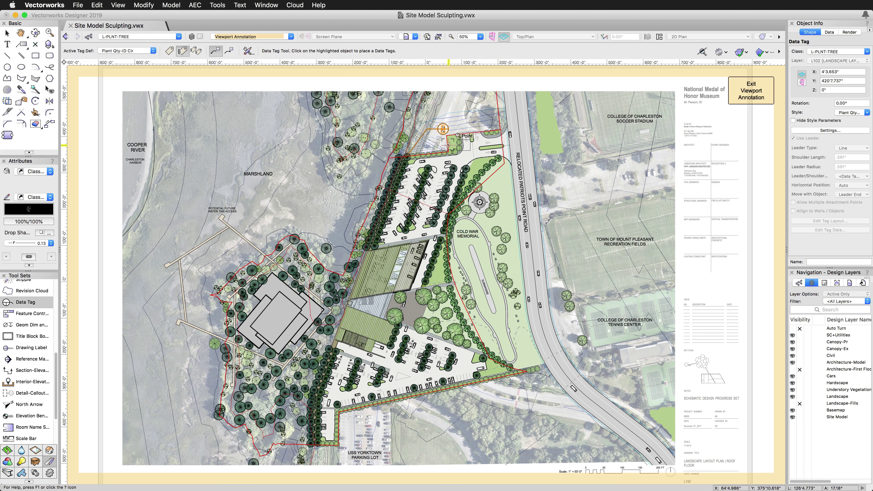
- Attach Plant Qty-ID Cir data tags with leaders to three more tree rows in the northern parking lot
click(429, 166)
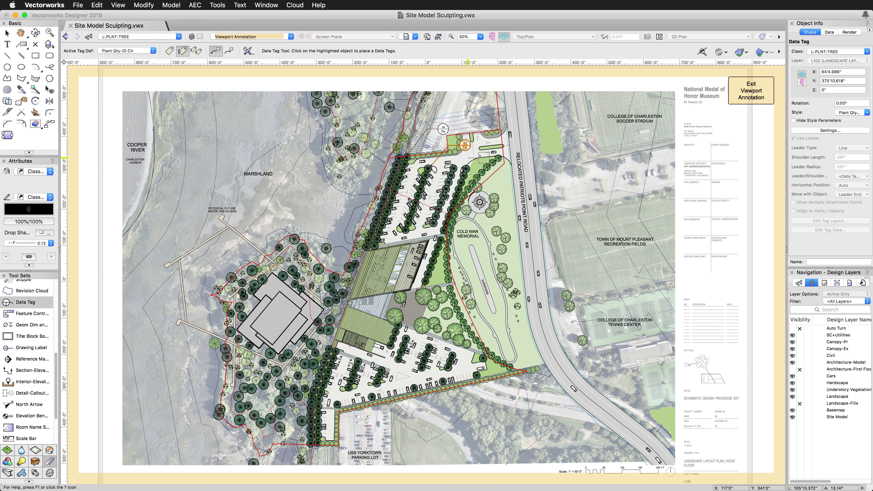
click(490, 152)
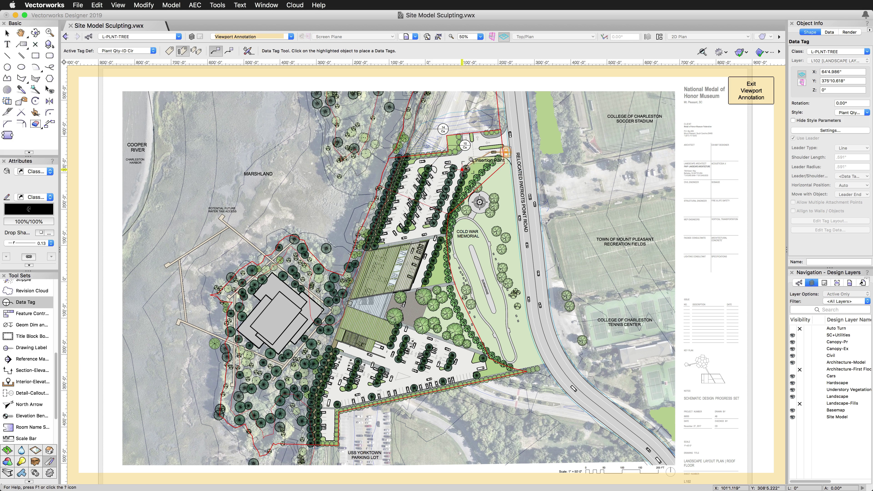
click(505, 152)
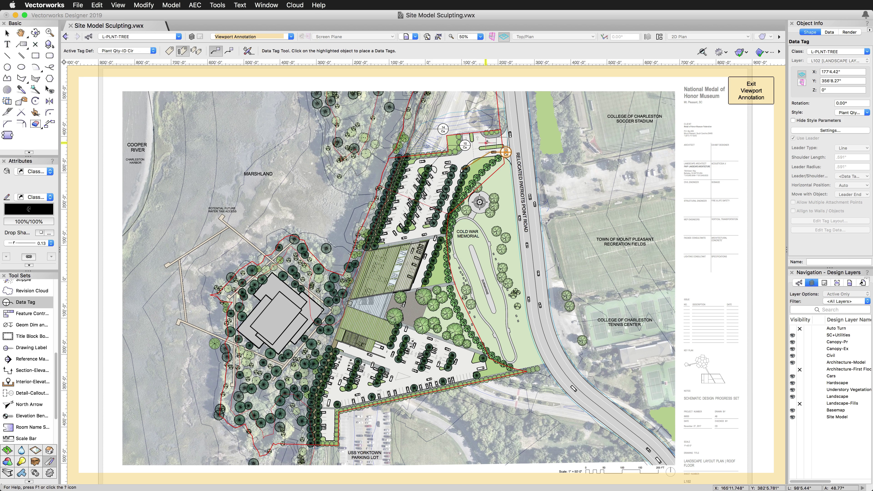
click(453, 167)
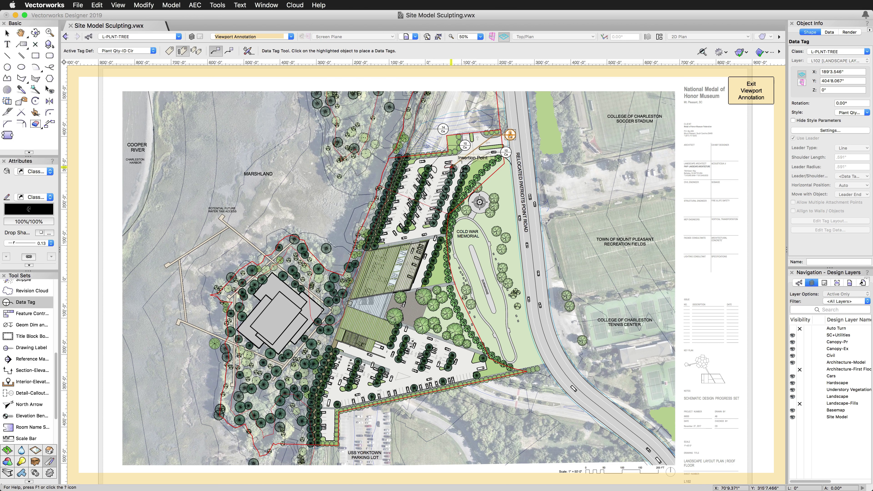